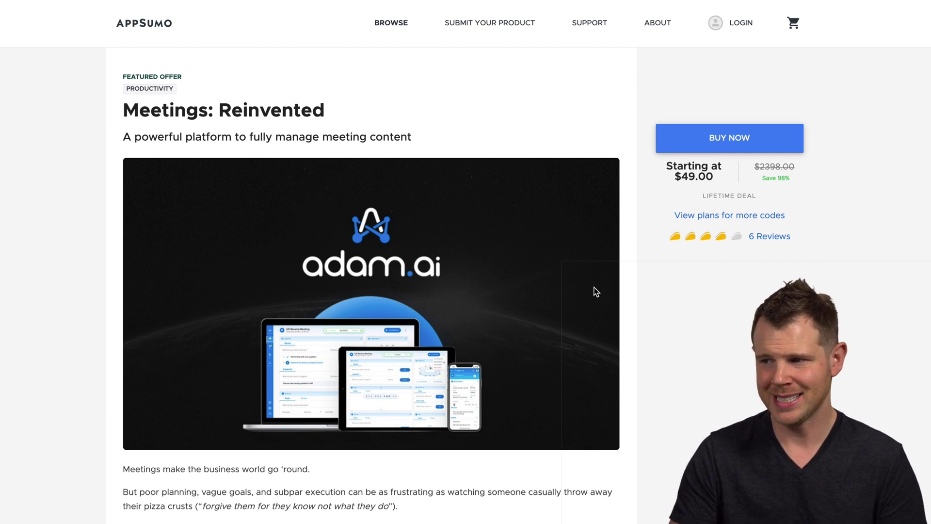
Jump to the adam.ai deal's plans and features on AppSumo and scroll through them.
click(693, 216)
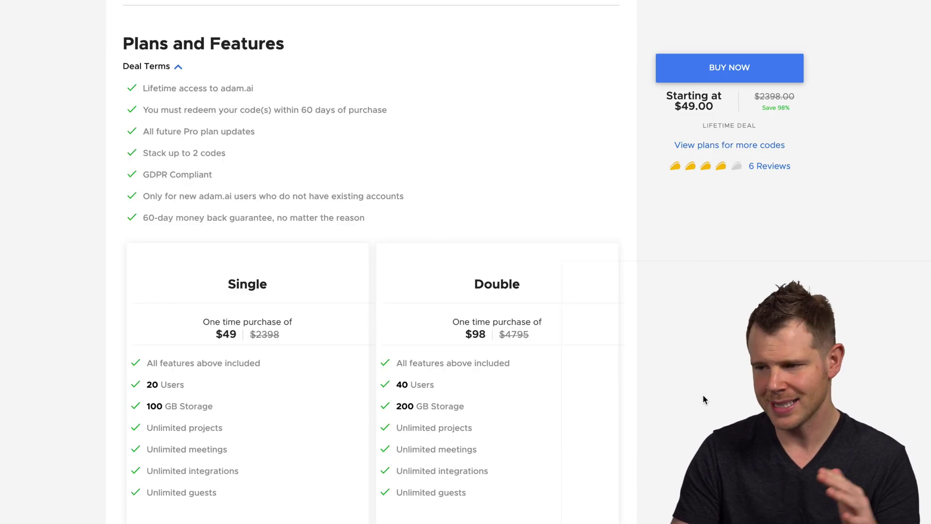
scroll(703, 395, down, 1)
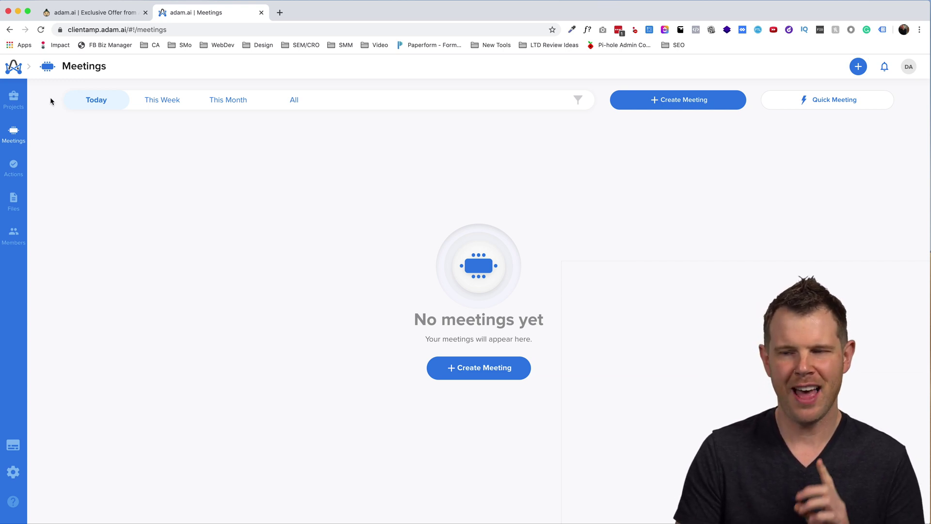
View the Projects list with CA - Website Redesign, then return to the empty Meetings page.
click(15, 100)
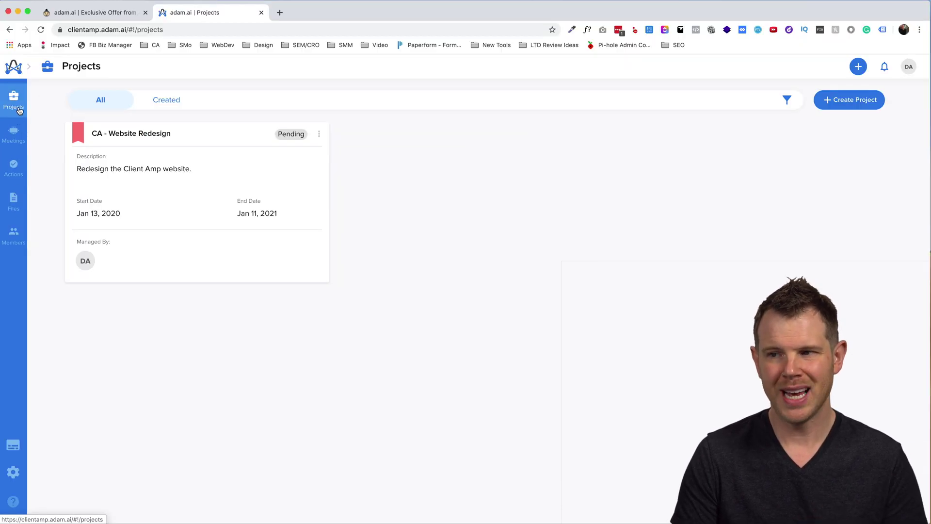
click(17, 137)
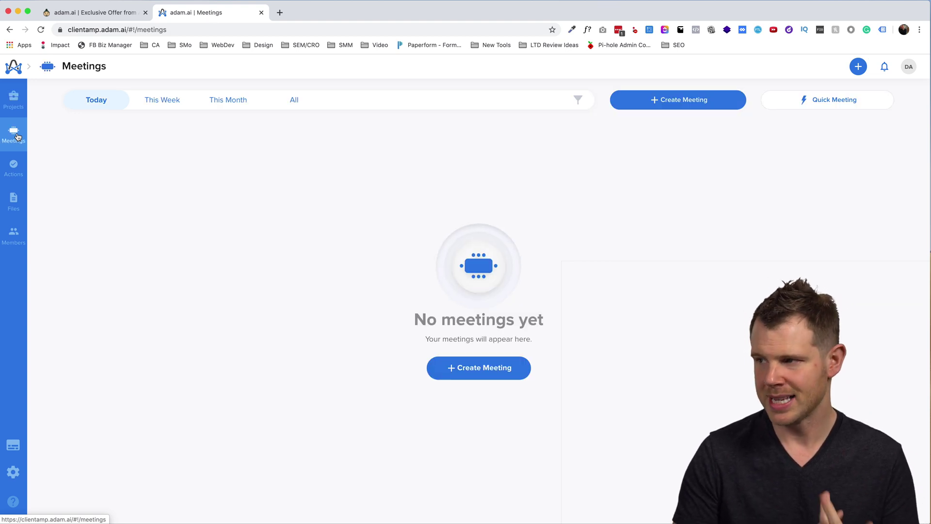
Create a new meeting under CA - Website Redesign, keeping the default 12/01/2020 date.
click(681, 102)
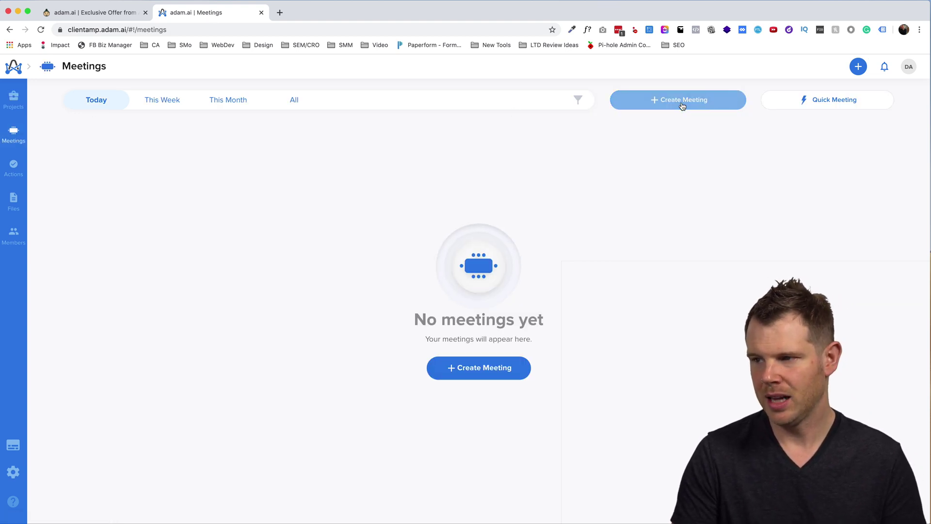
click(361, 253)
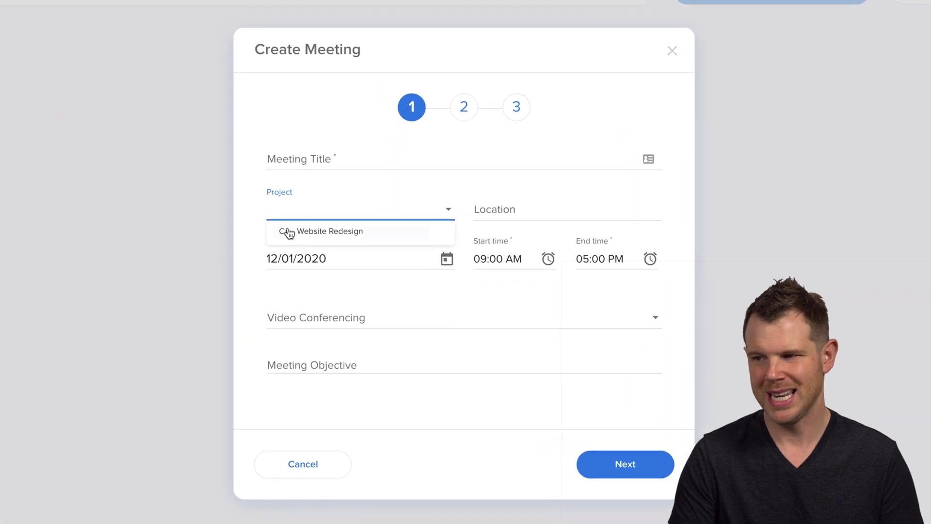
click(329, 231)
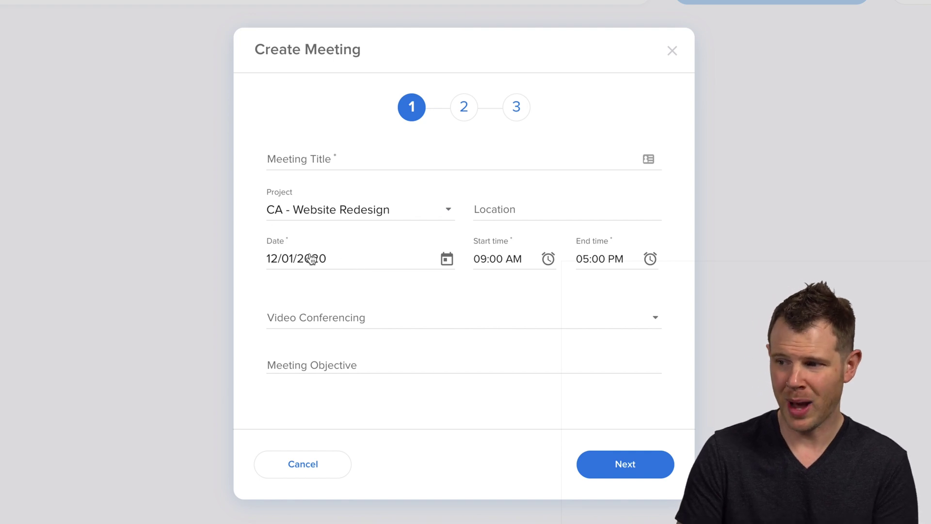
click(329, 263)
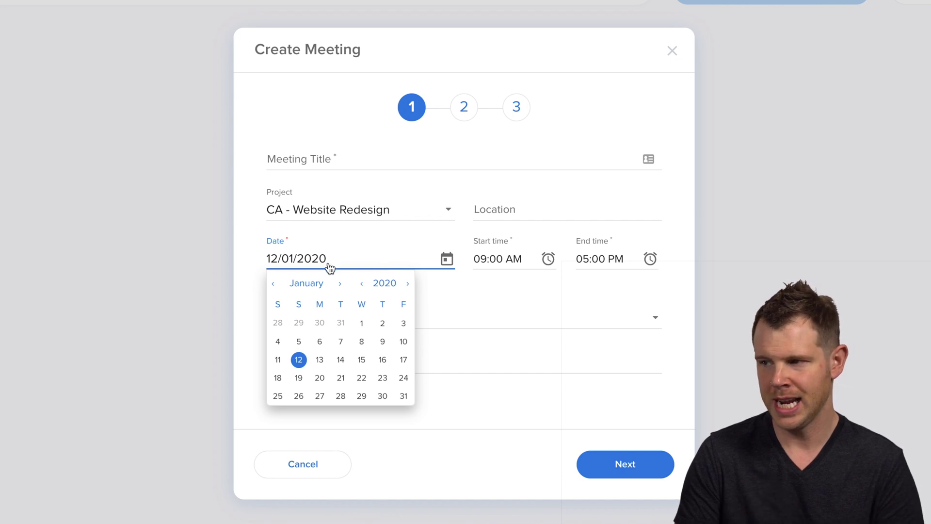
click(595, 293)
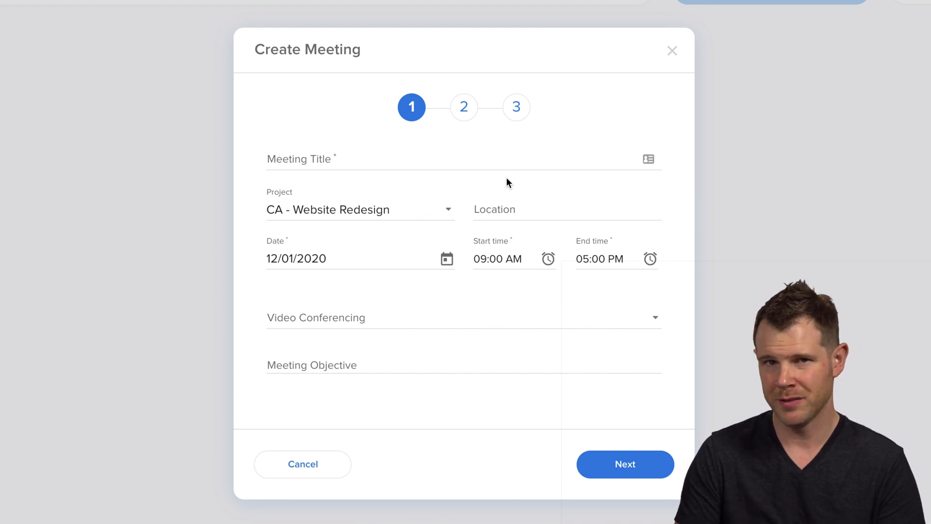
click(393, 164)
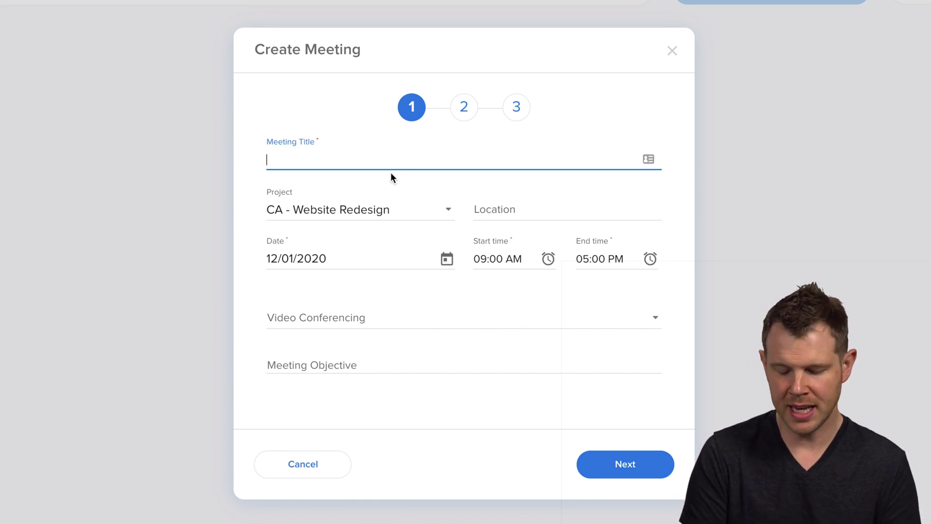
Enter 'Discovery Call' as the meeting title, recheck the project field, and type Zoom as location.
text(Discovery Call)
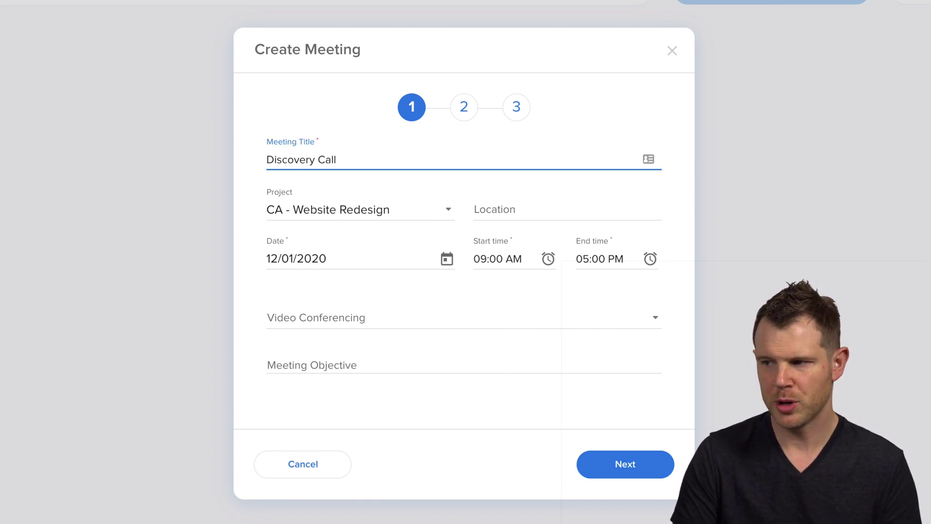
click(354, 212)
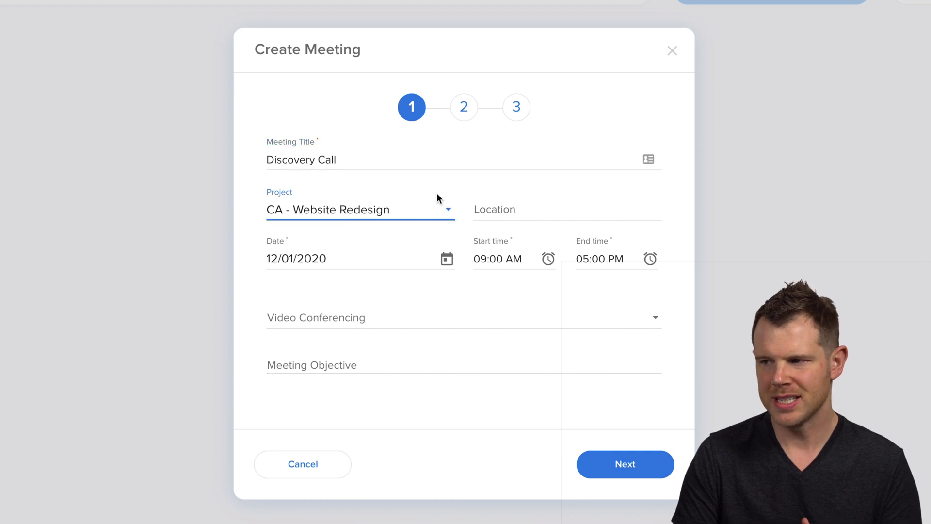
click(447, 208)
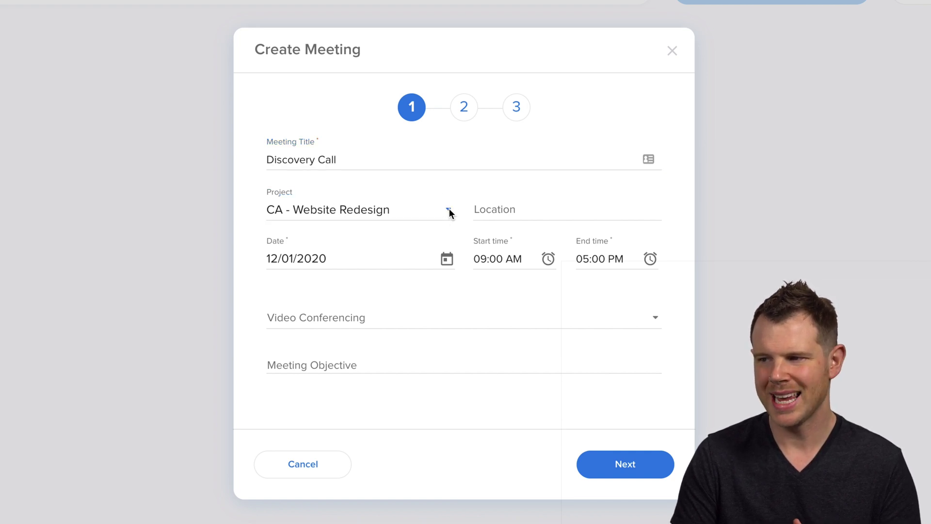
click(376, 210)
click(449, 209)
click(355, 210)
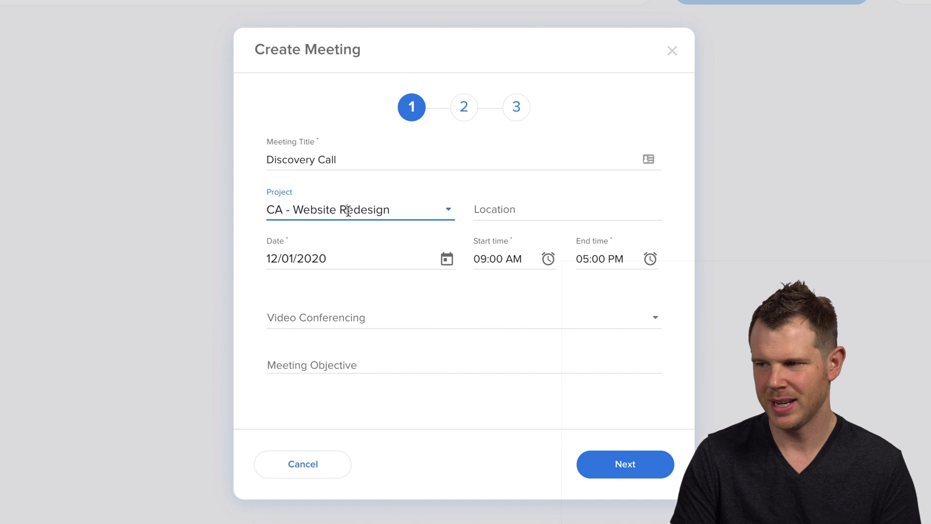
click(388, 213)
click(393, 214)
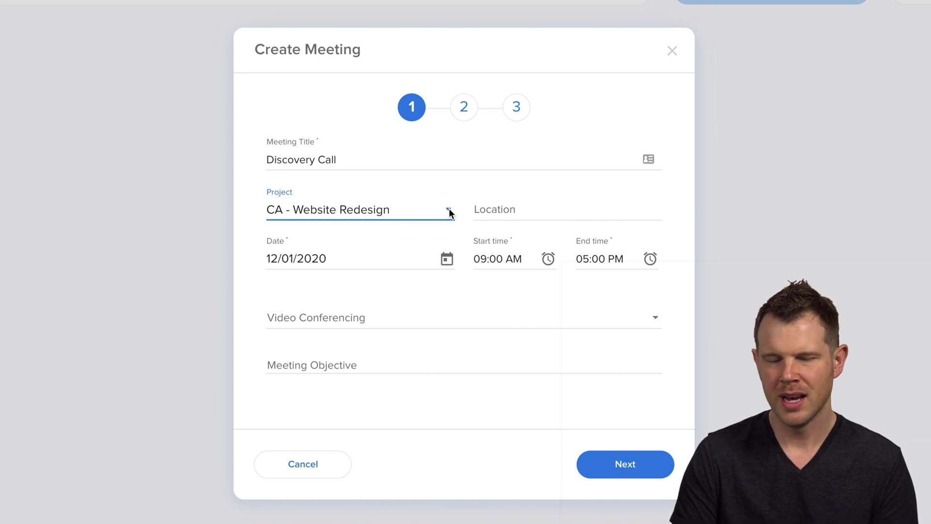
click(449, 209)
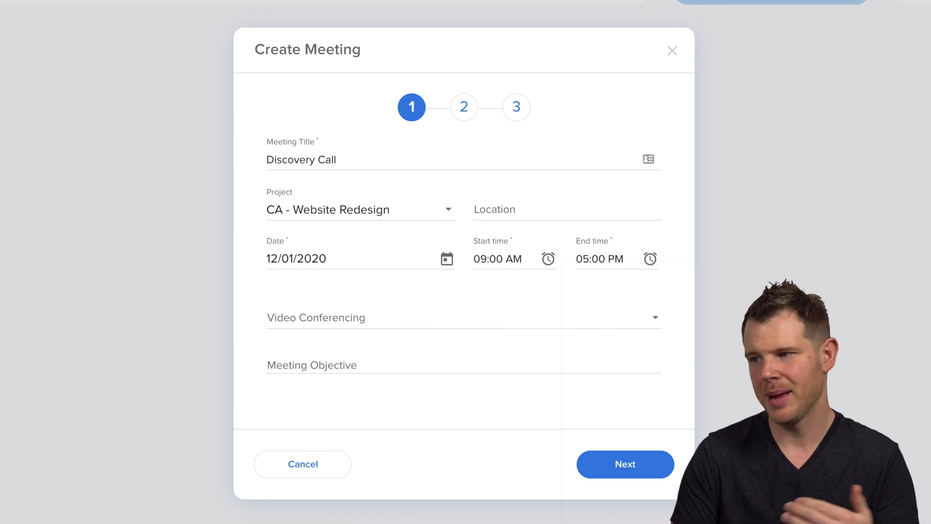
click(550, 214)
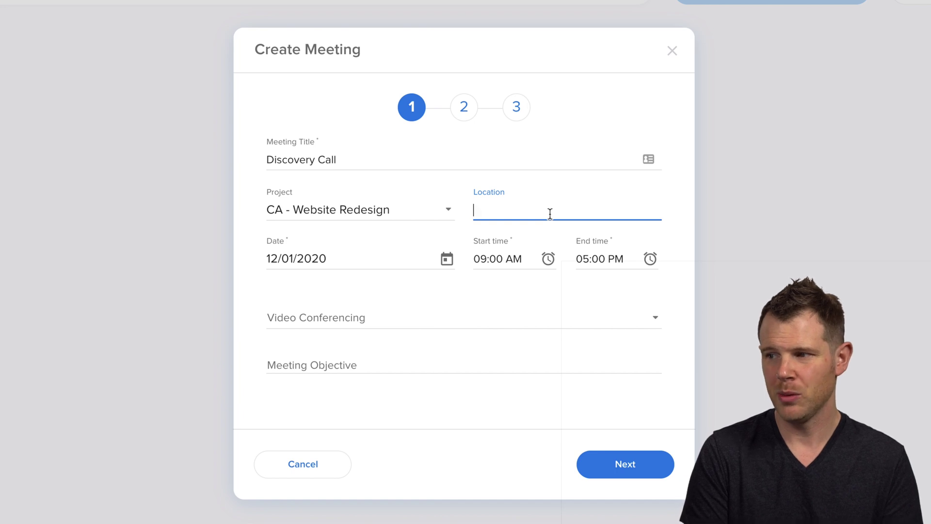
text(Zoom)
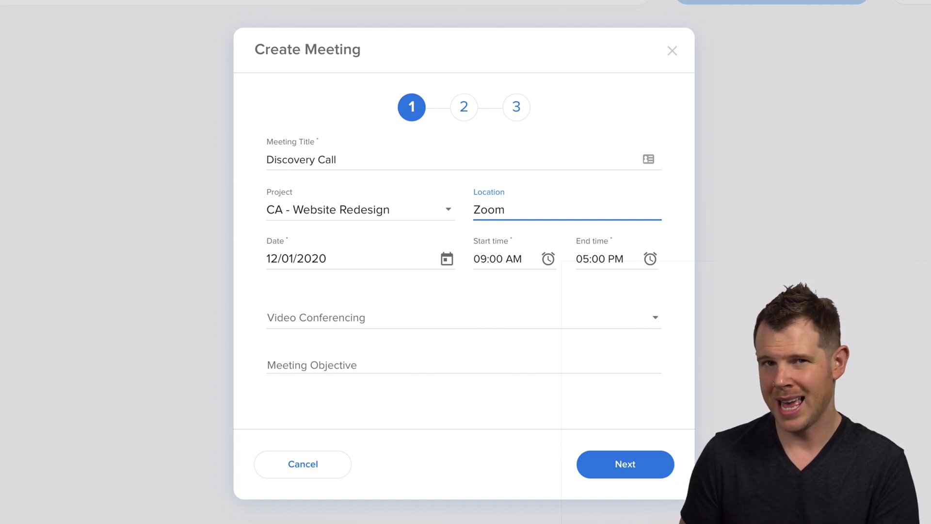
Change the location to Skype, set Zoom for video conferencing, and paste the website-redesign objective.
drag(506, 209, 469, 210)
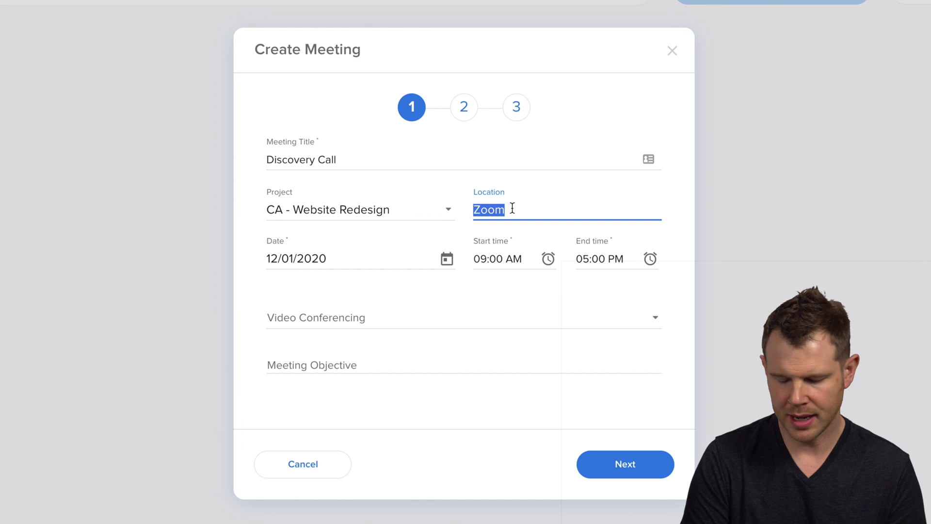
text(Skype)
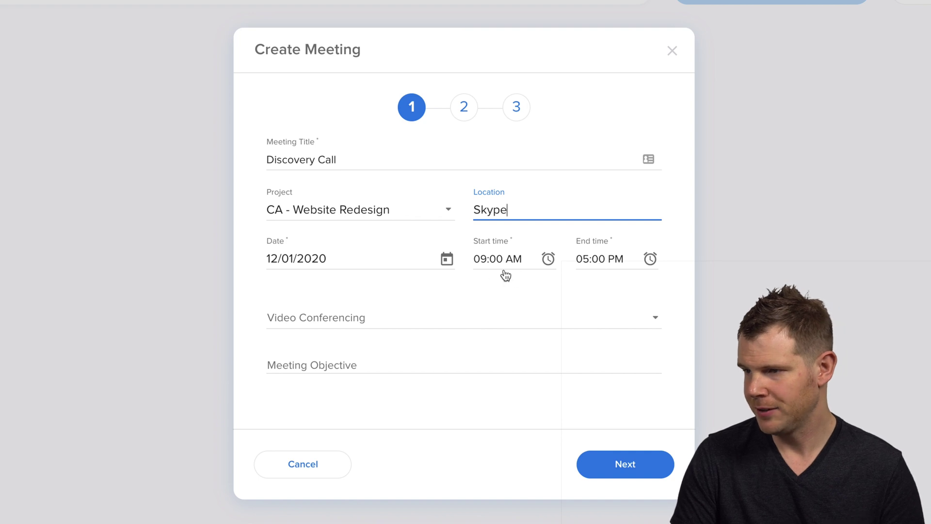
click(358, 320)
text(Zoom)
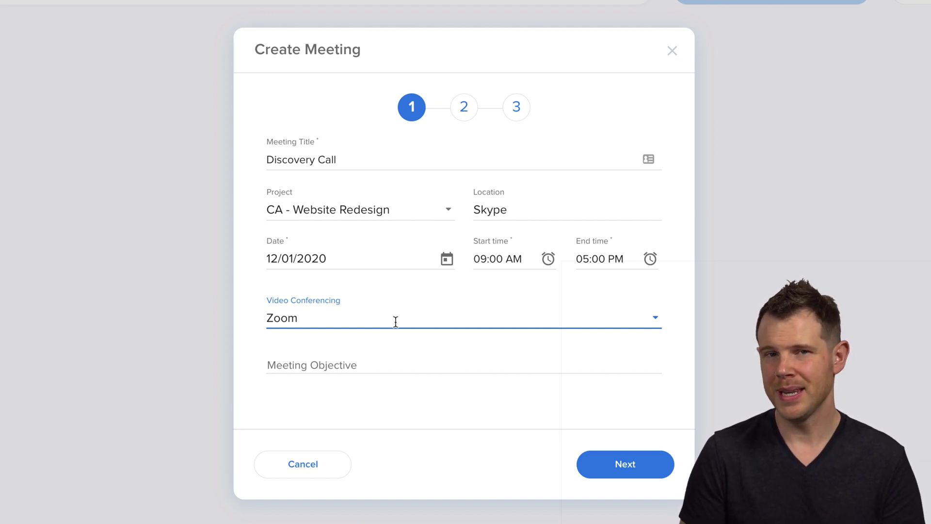
click(324, 366)
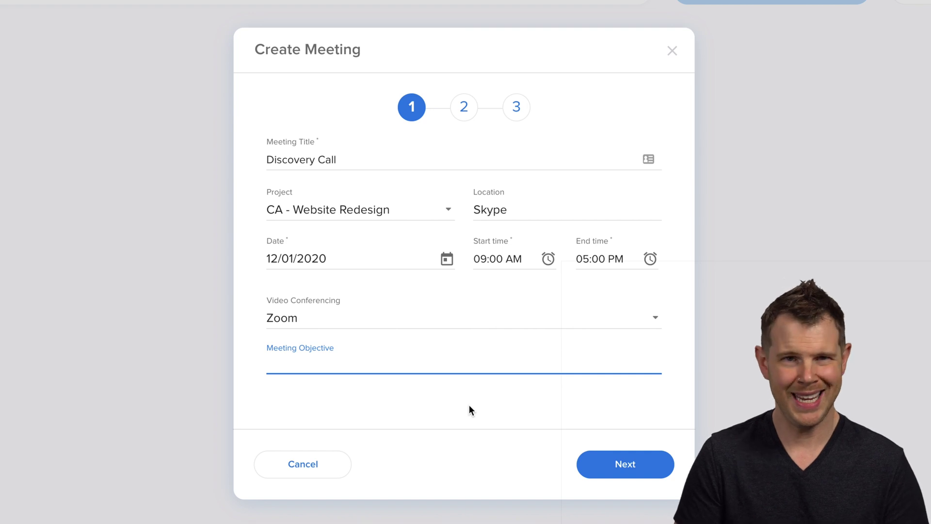
text(Figure out the problems that can be solved with a website redesign.)
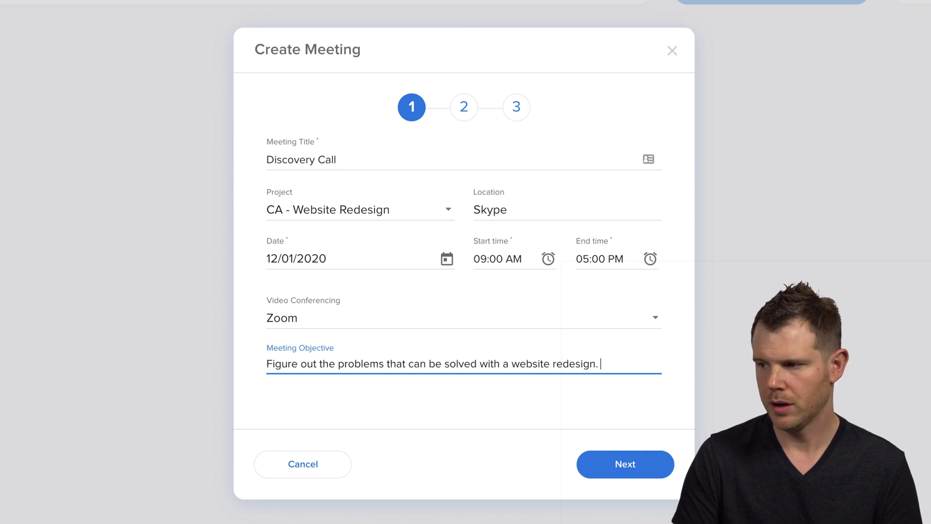
Advance the Create Meeting form to step 3, Attendees.
click(629, 469)
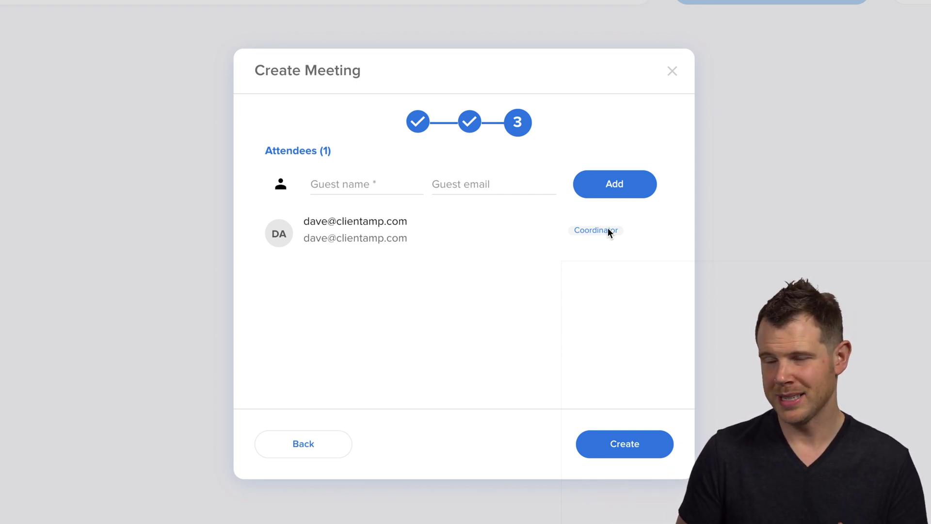
Create the Discovery Call meeting with only the coordinator as attendee.
key(Return)
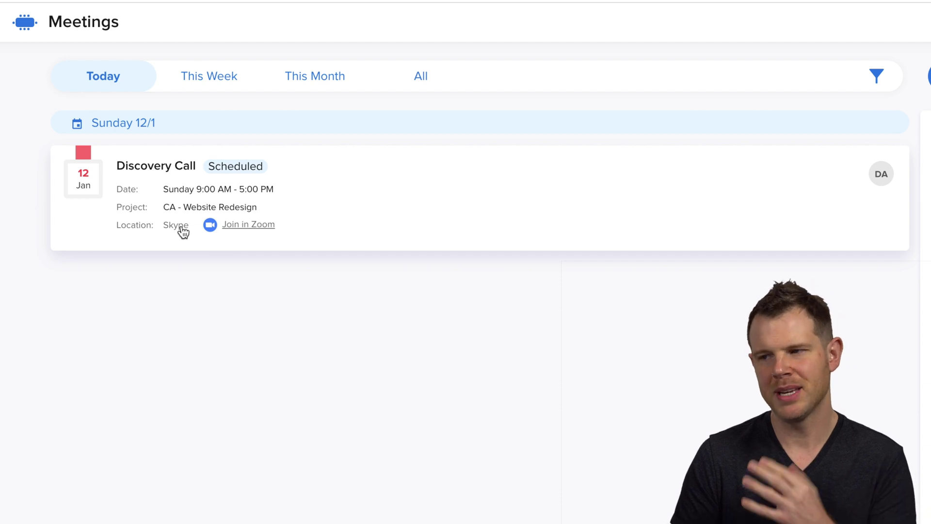
Open the meeting's Zoom link, close the launch page, and enter the Discovery Call meeting room.
click(251, 228)
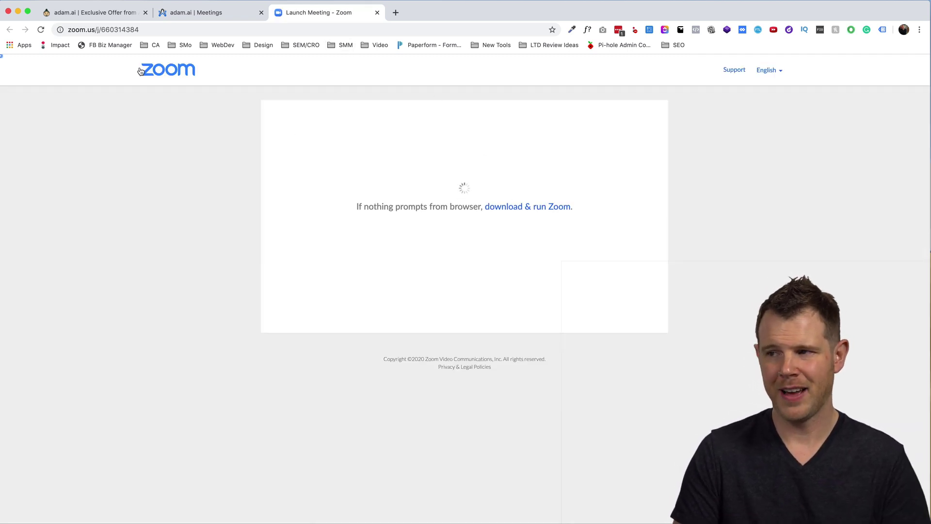
click(377, 13)
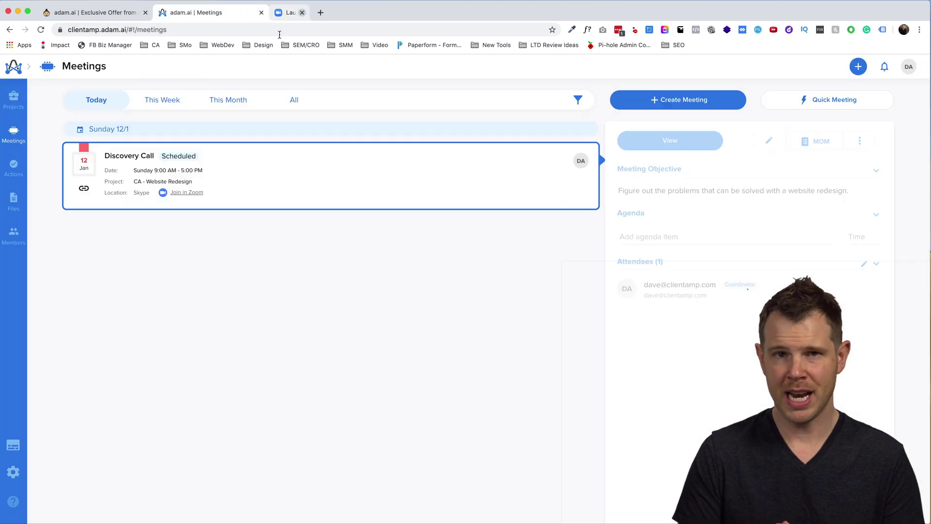
click(91, 204)
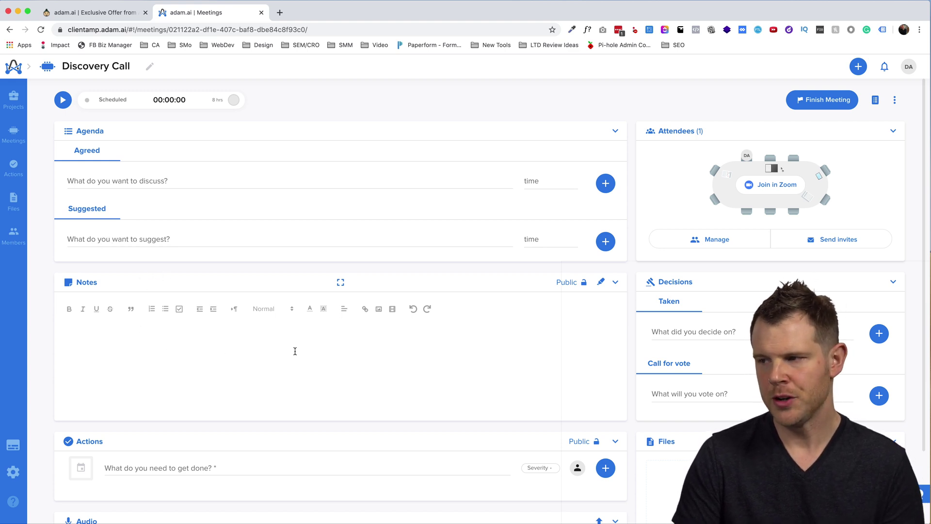
Switch the meeting notes to Private and back to Public, and click into the Decisions field.
scroll(315, 350, down, 1)
scroll(269, 315, down, 1)
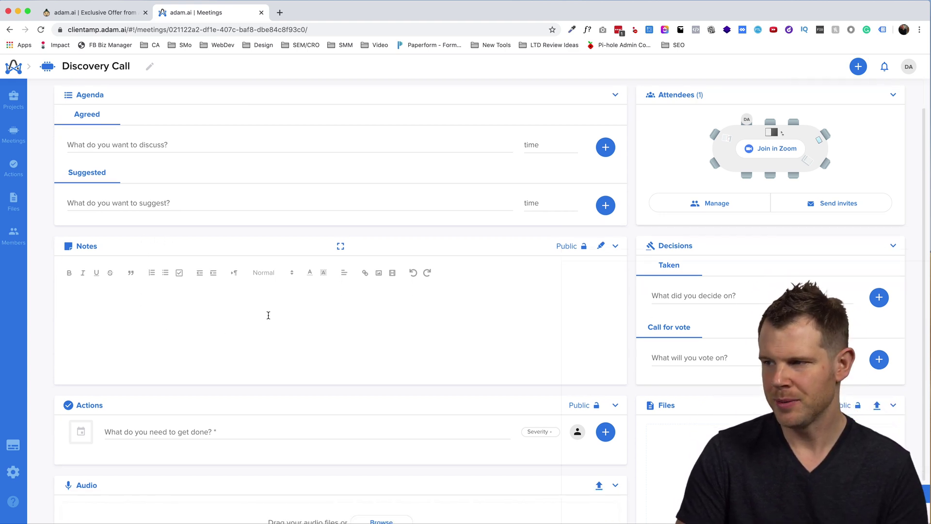
click(587, 247)
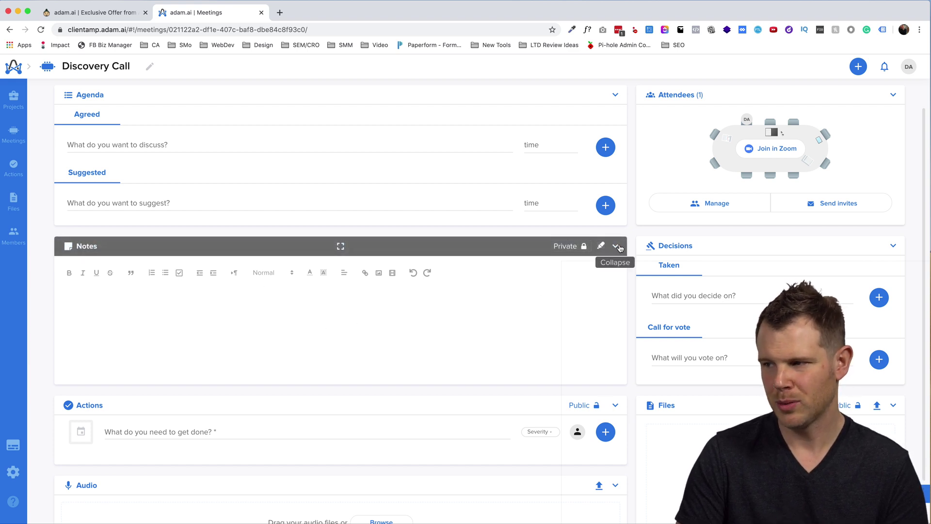
click(582, 246)
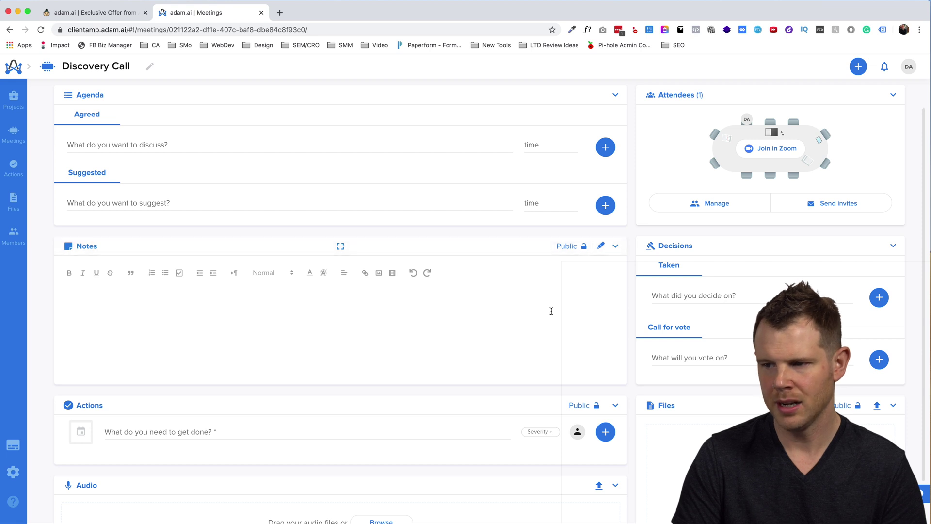
scroll(349, 313, down, 3)
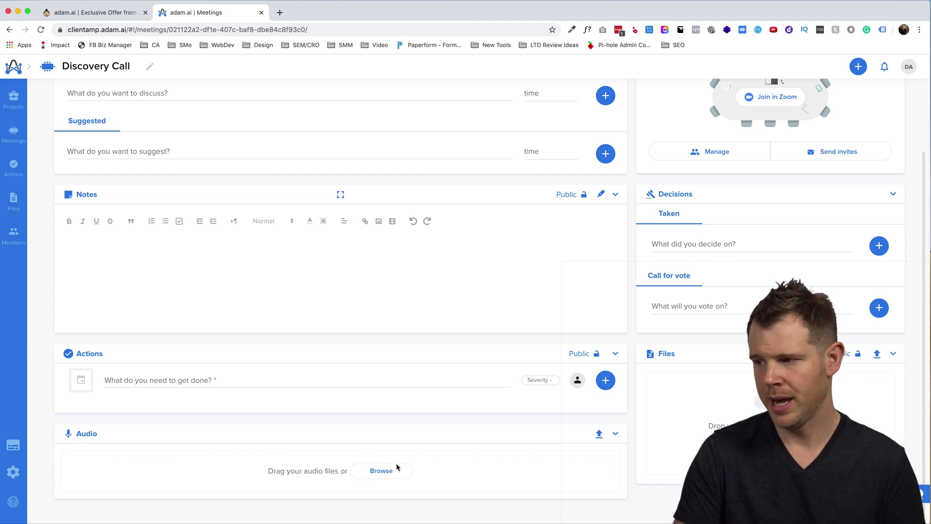
scroll(409, 435, up, 3)
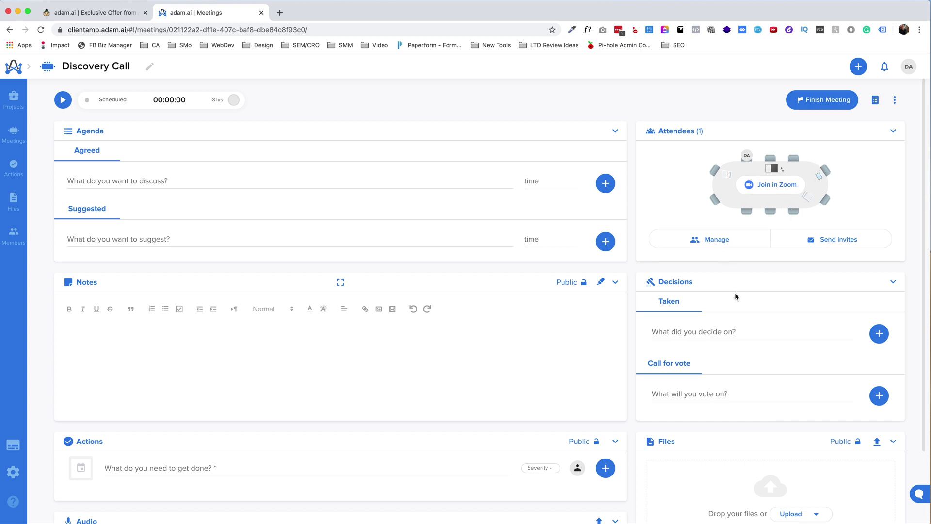
scroll(735, 298, down, 1)
click(724, 330)
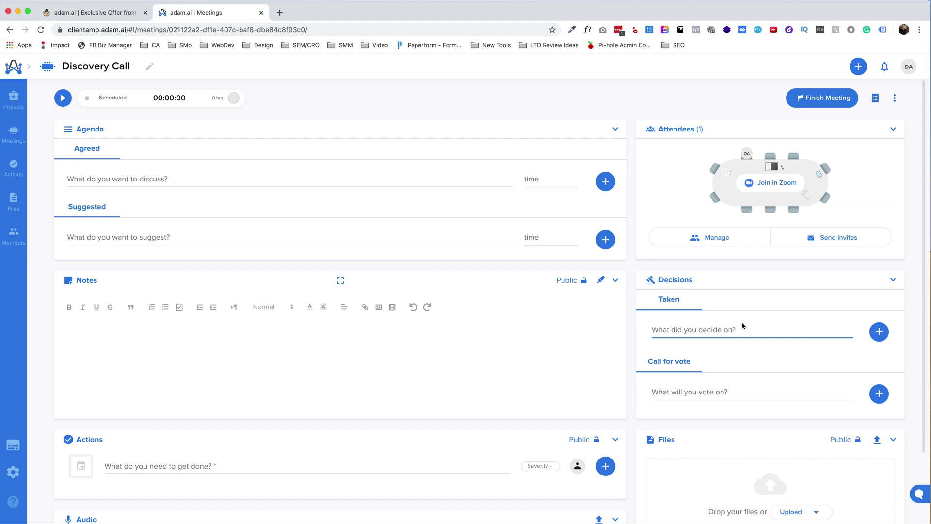
scroll(742, 325, down, 2)
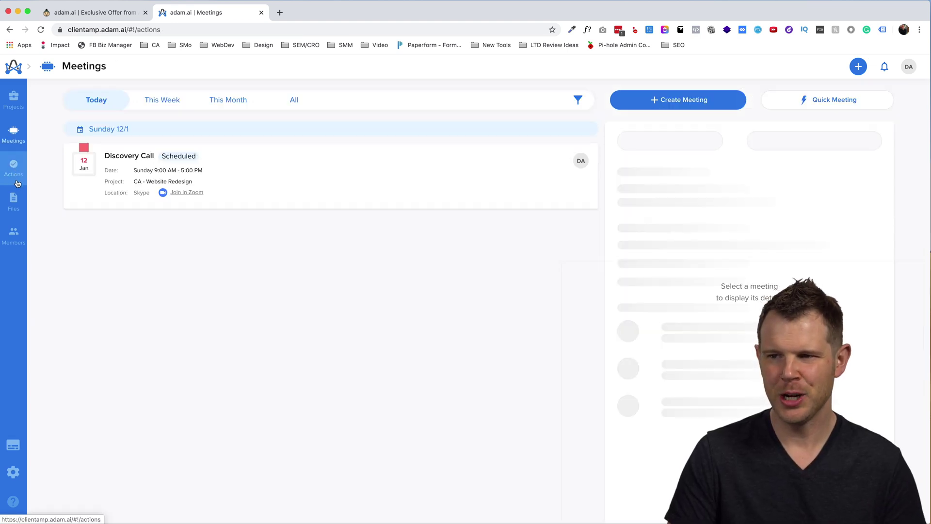
Browse the Actions, Files and Members pages, then return to the AppSumo plans comparison.
click(14, 169)
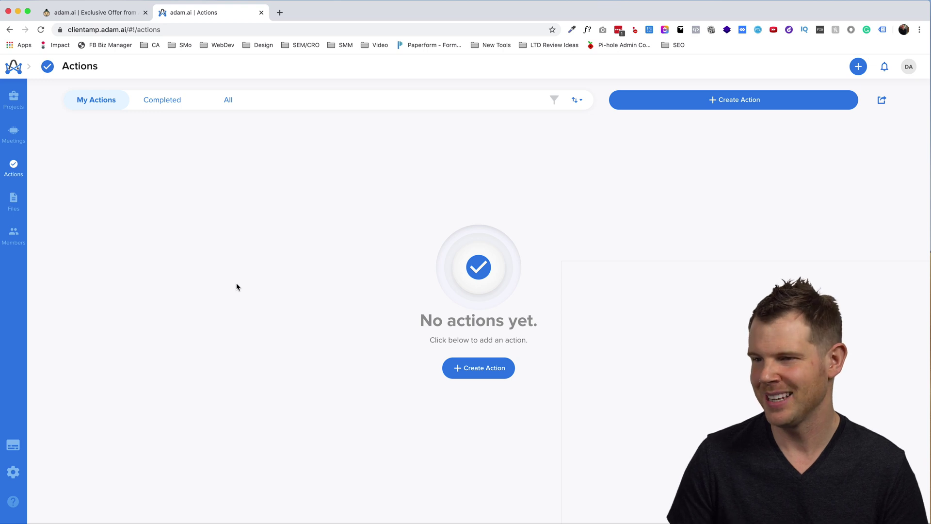
click(14, 201)
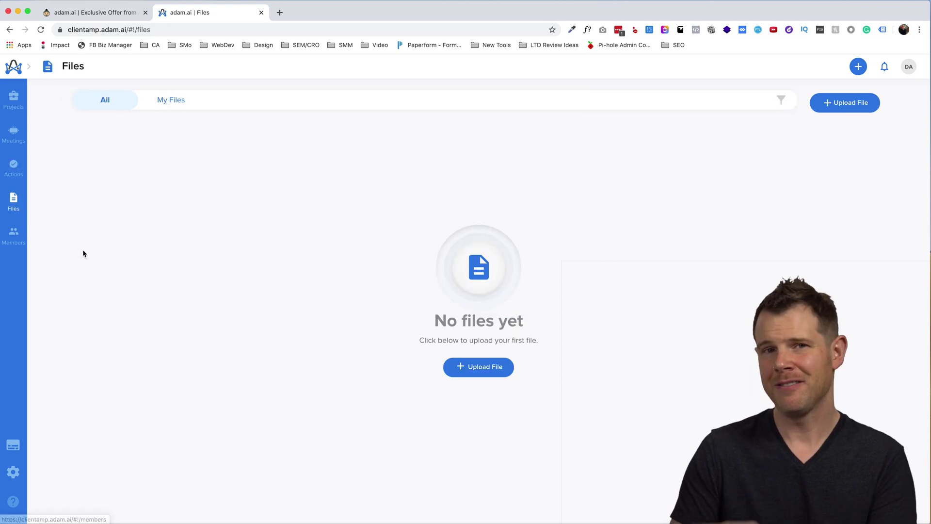
click(13, 234)
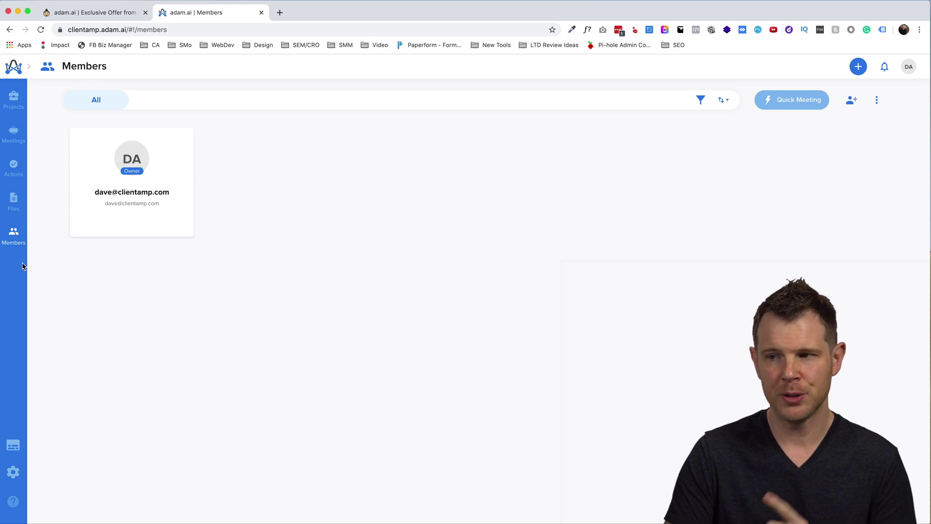
click(121, 13)
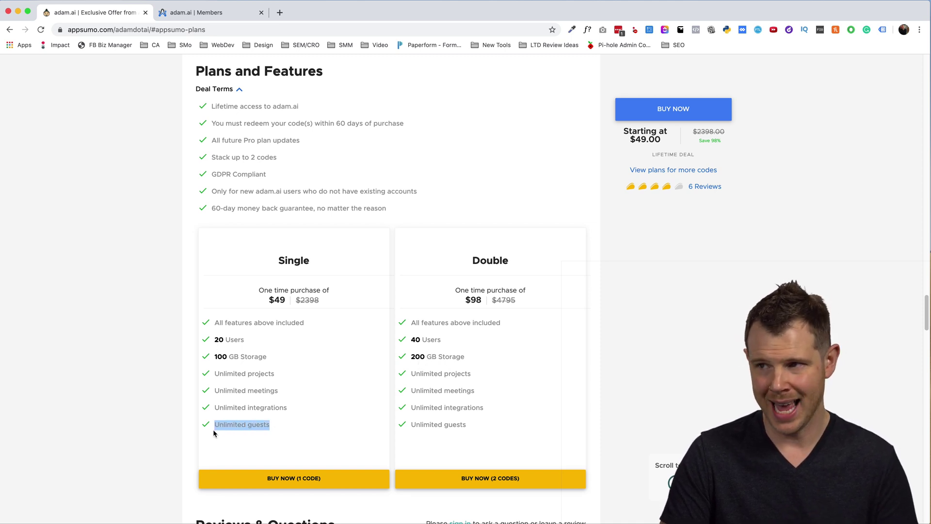
Leave the AppSumo plan comparison and return to the adam.ai Members page.
click(195, 12)
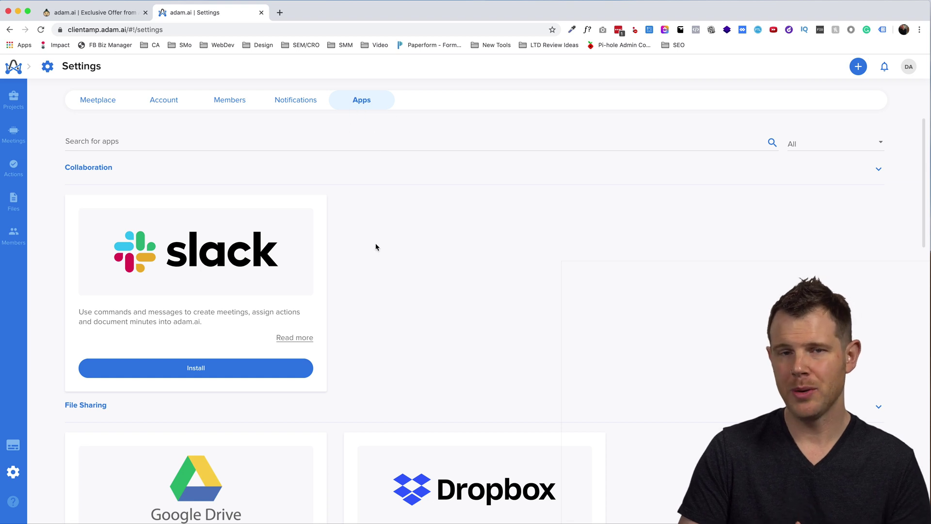
scroll(379, 269, down, 1)
scroll(379, 269, down, 15)
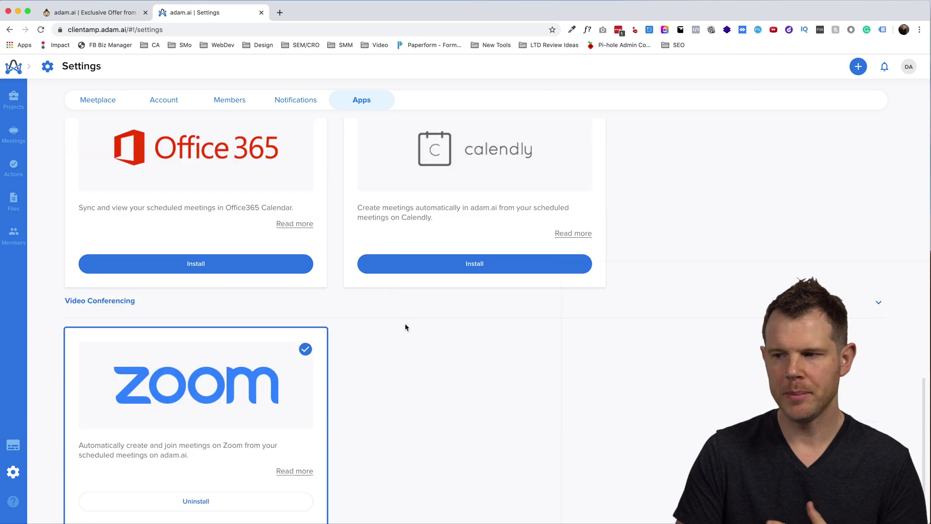
scroll(411, 330, down, 2)
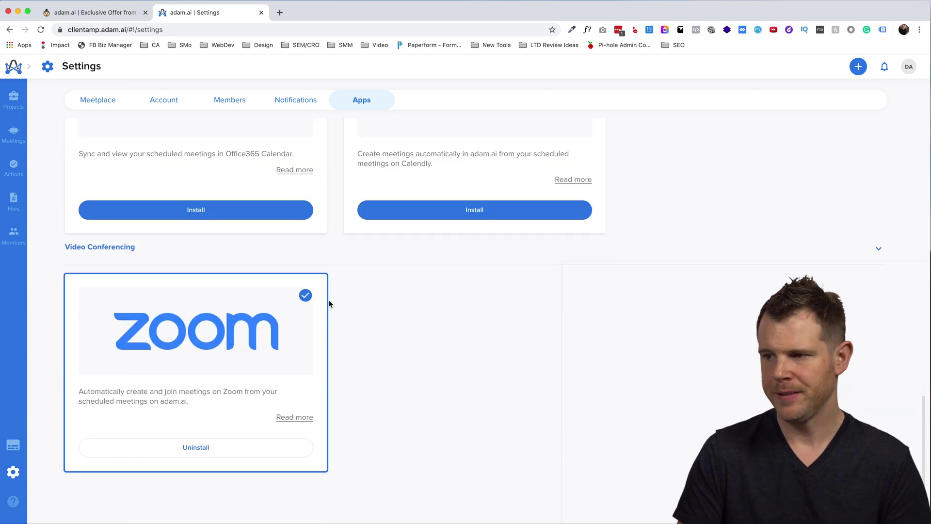
scroll(364, 308, up, 6)
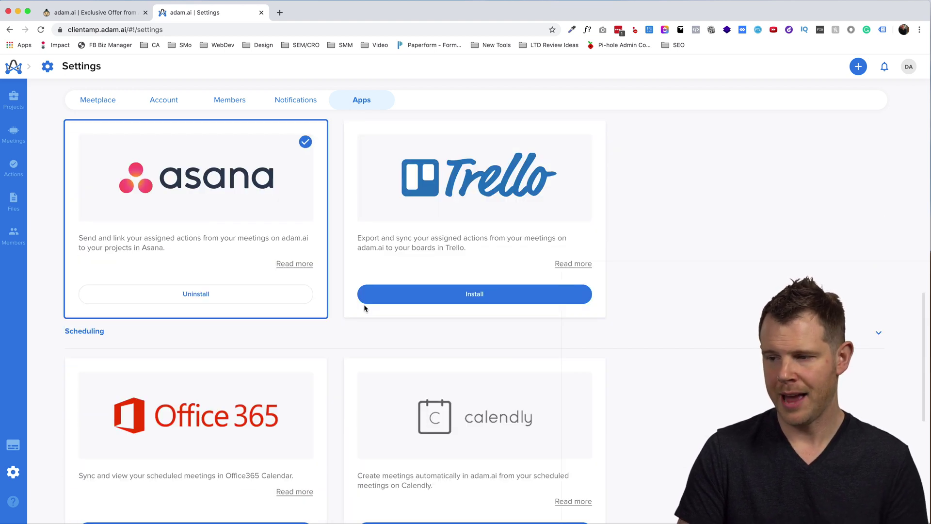
scroll(365, 303, down, 2)
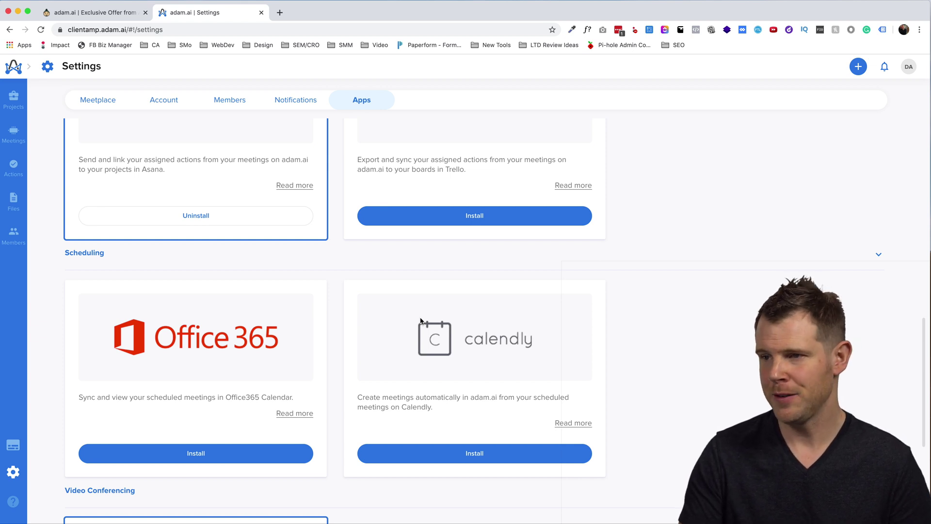
scroll(420, 320, up, 4)
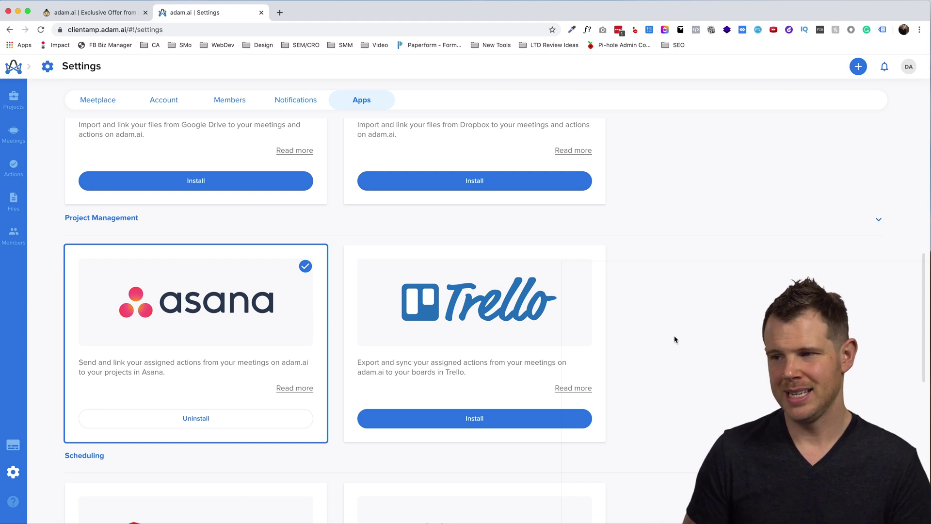
scroll(675, 340, up, 6)
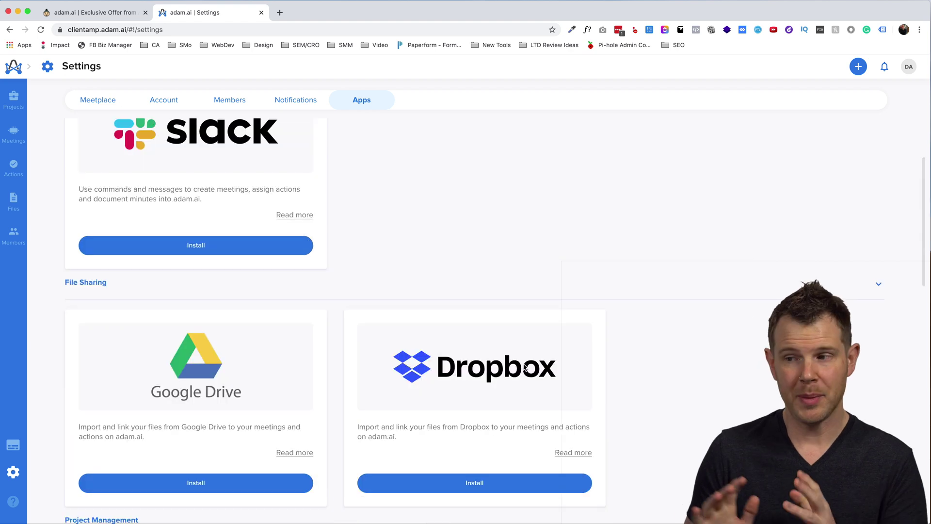